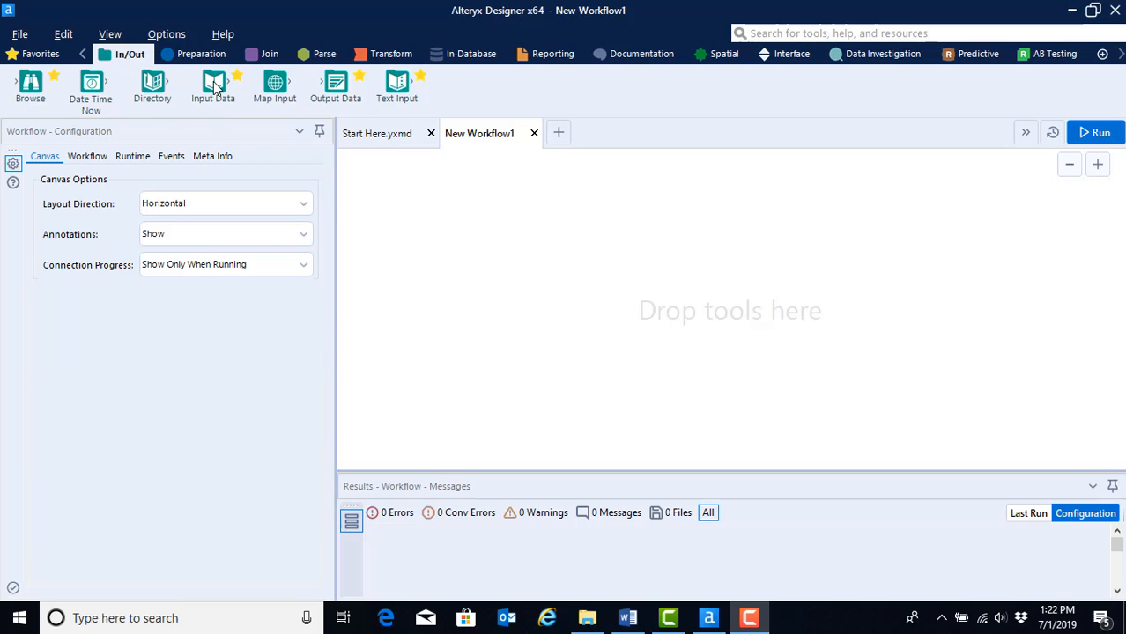
Add an Input Data tool to the canvas and connect it to Sheet1 of the 1516inmigall Excel file.
drag(216, 86, 420, 246)
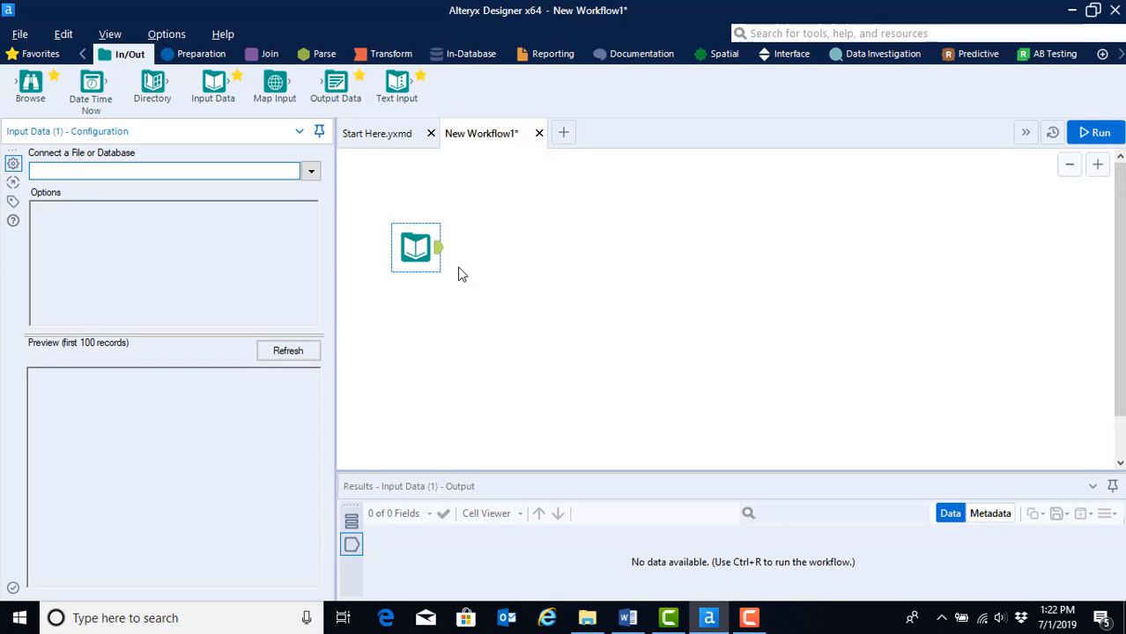
click(311, 173)
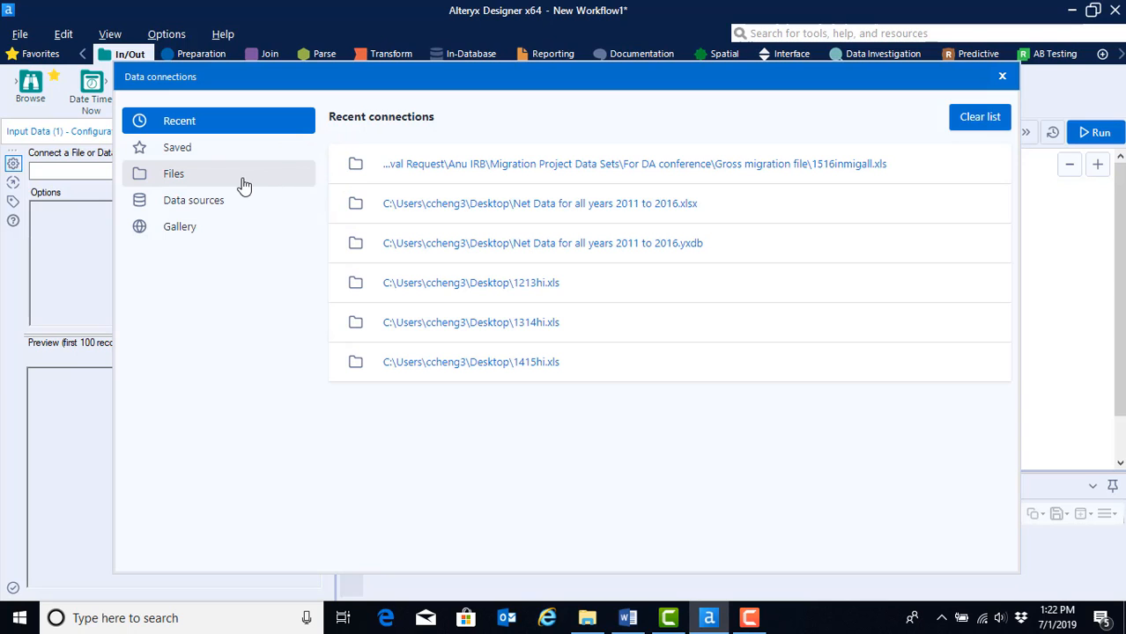
click(243, 181)
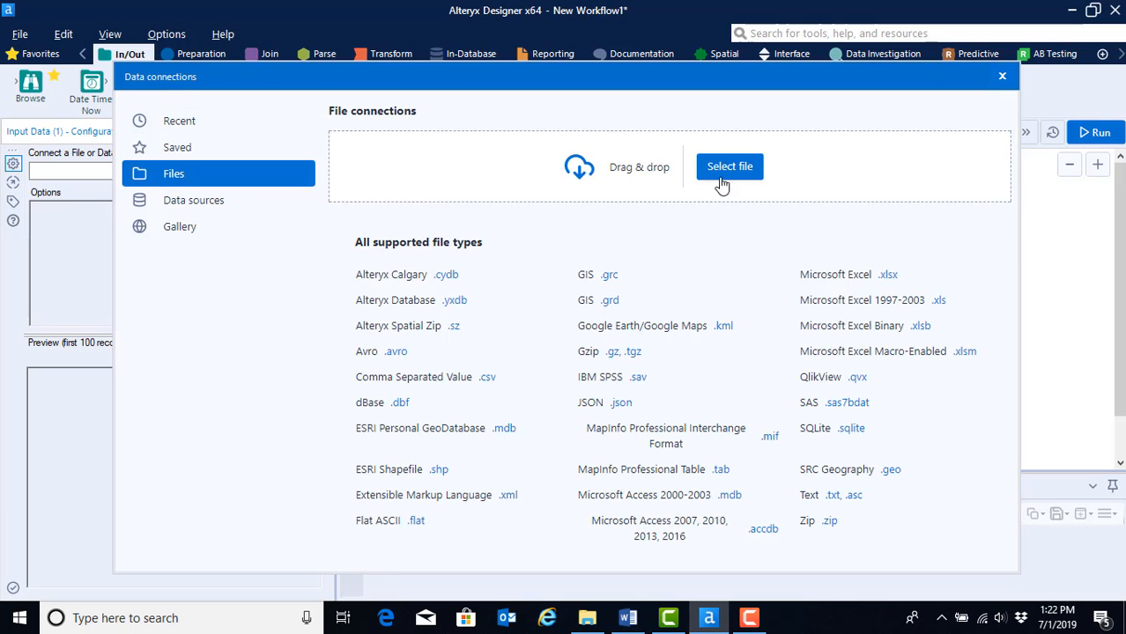
click(746, 168)
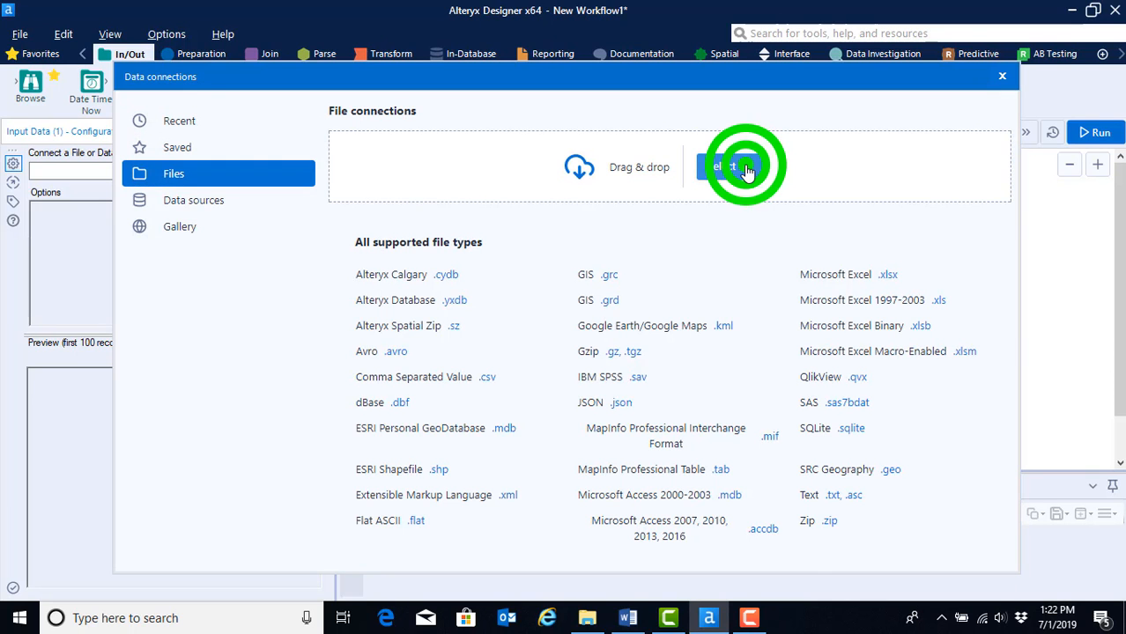
click(475, 257)
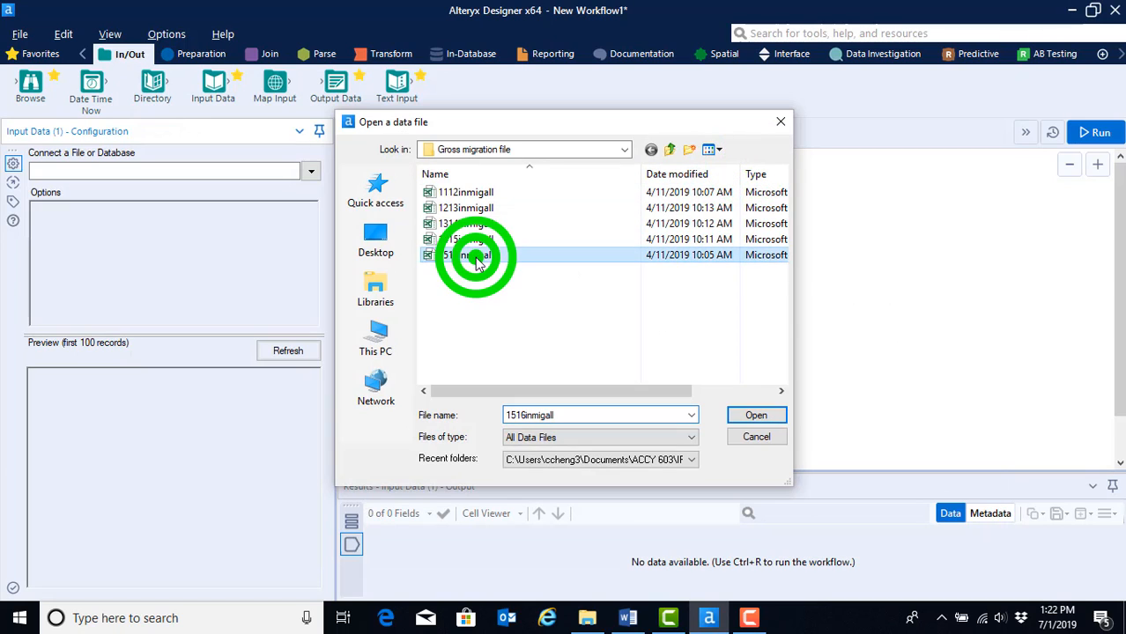
click(755, 419)
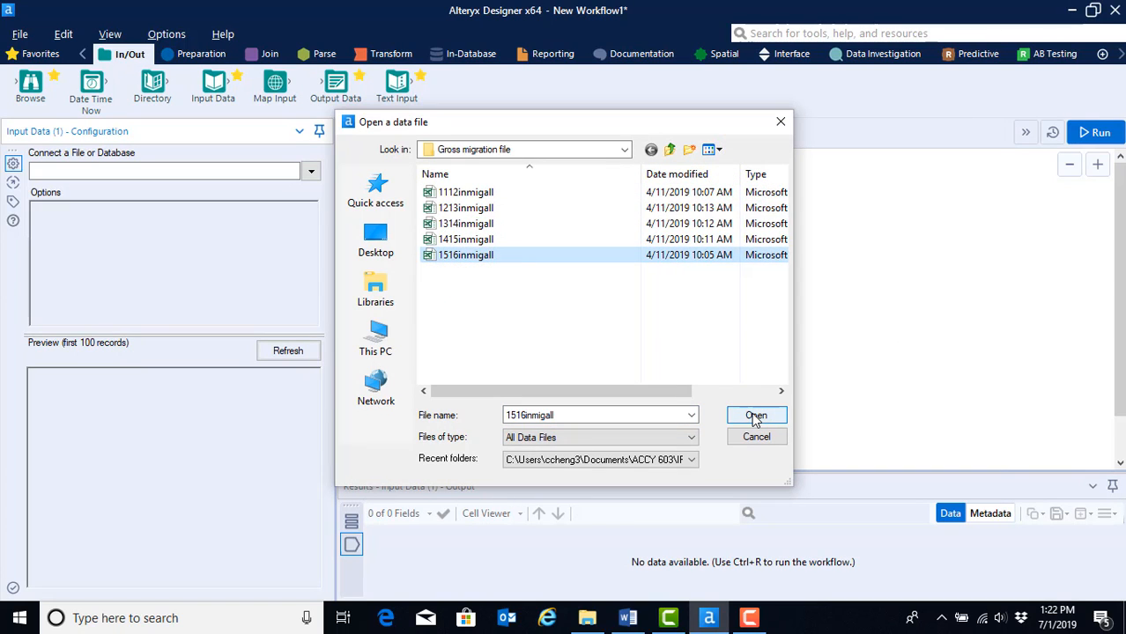
click(755, 420)
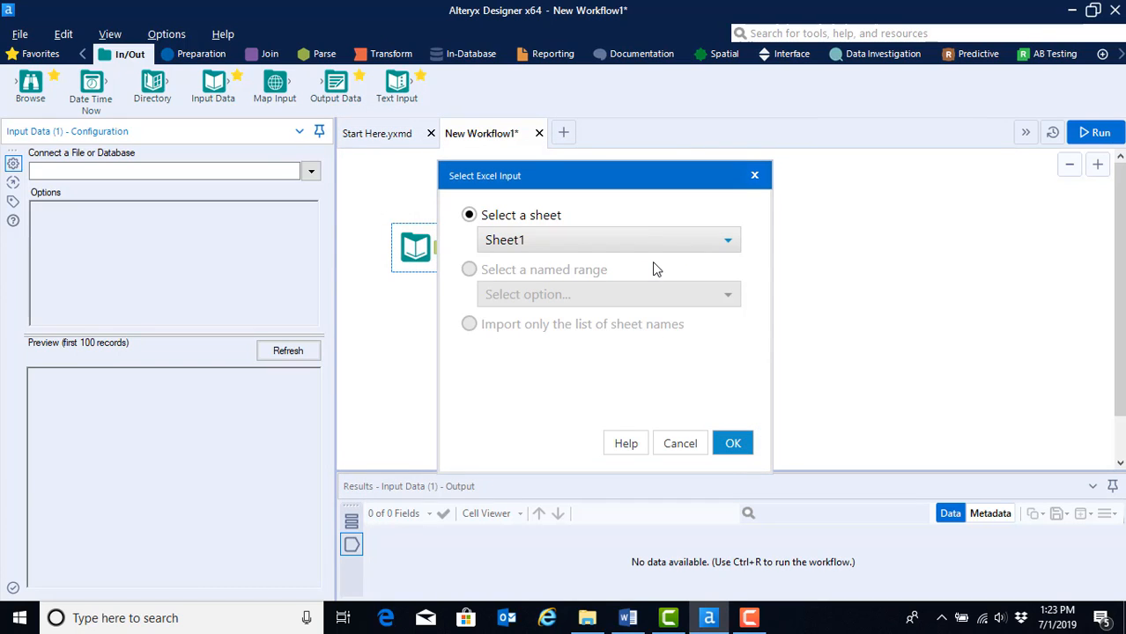
click(730, 246)
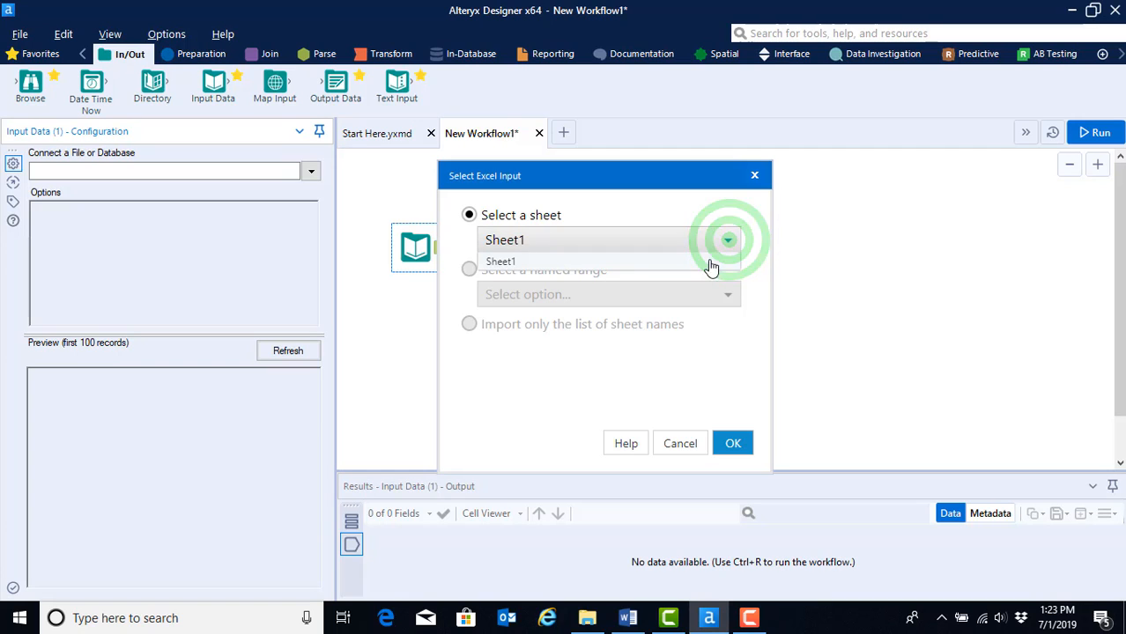
click(727, 243)
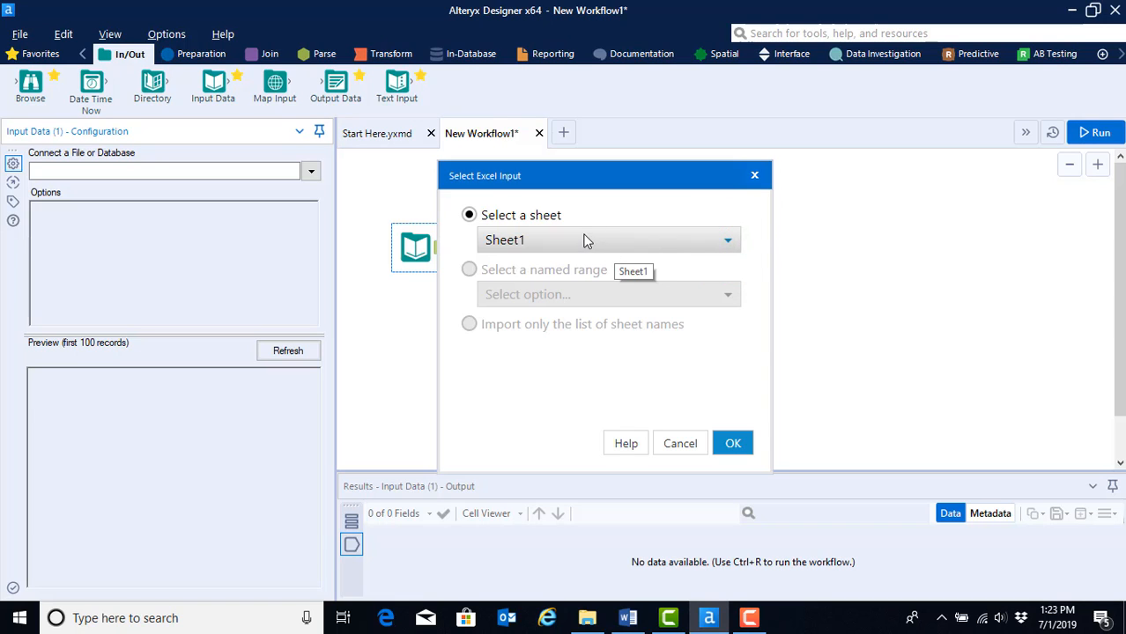
click(732, 443)
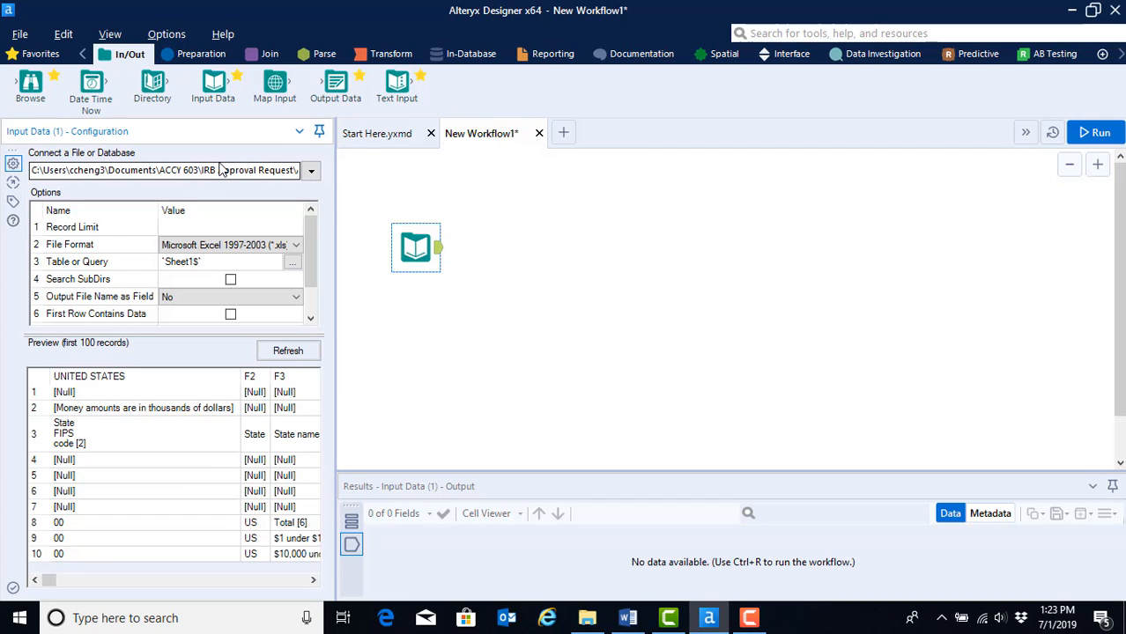
Run the workflow and look through the imported records, checking the rows and the columns out to the last field.
click(1080, 132)
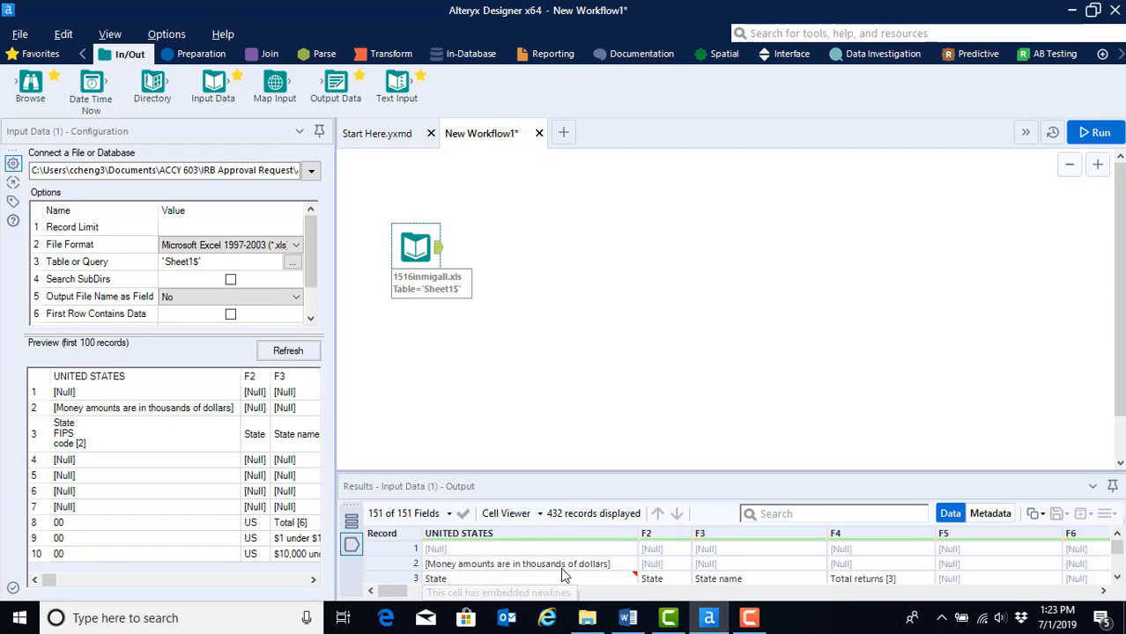
scroll(564, 564, down, 3)
scroll(533, 566, down, 4)
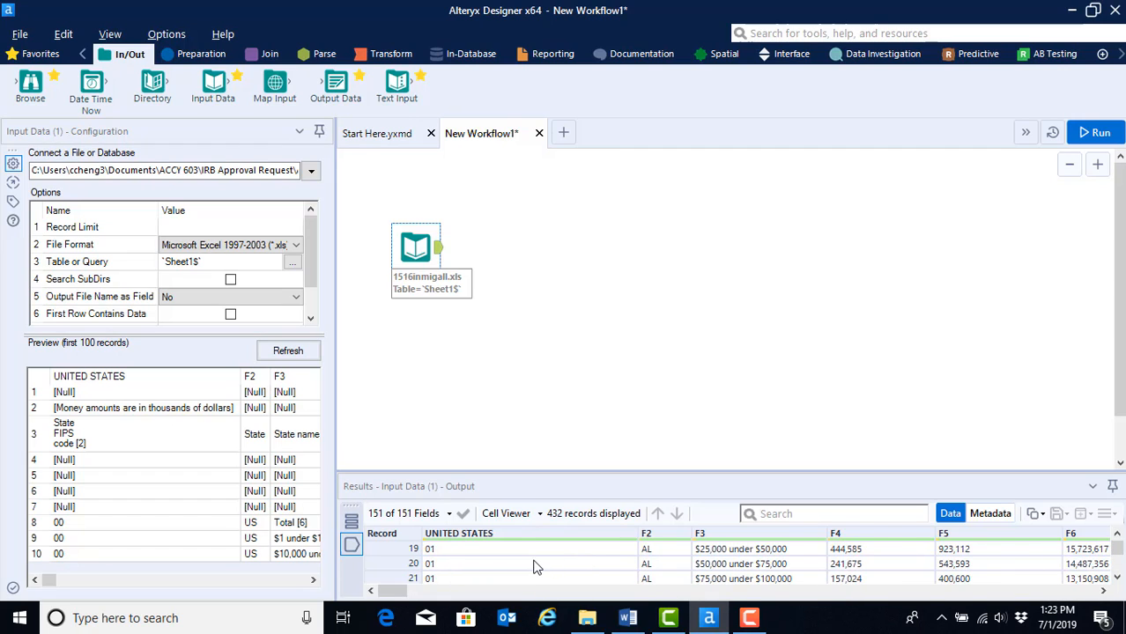
drag(390, 590, 1084, 611)
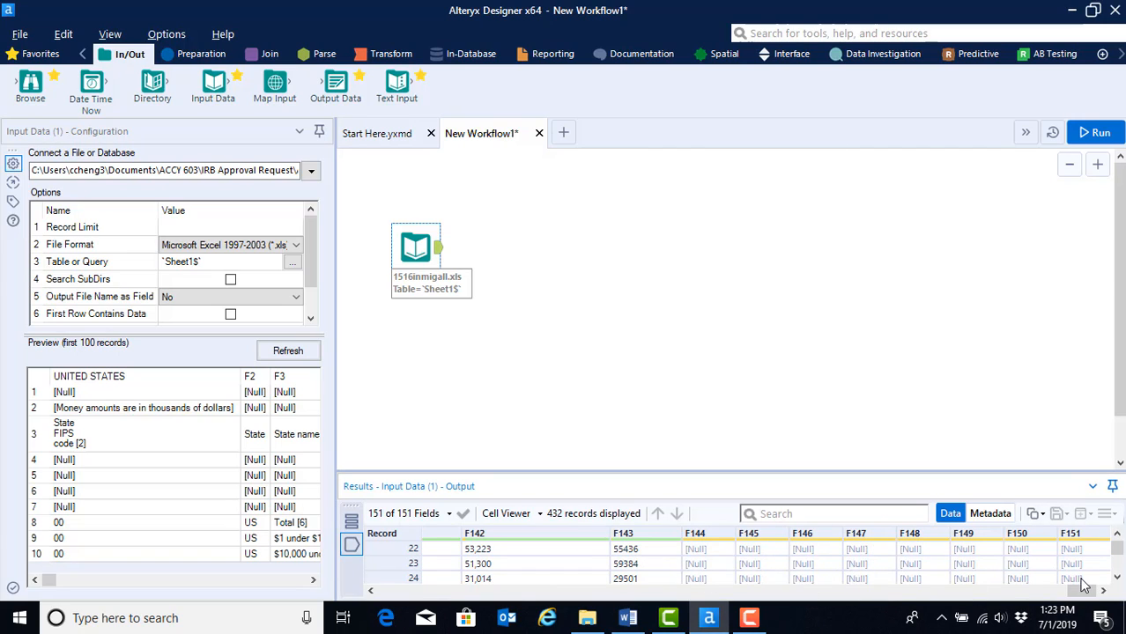
drag(1082, 590, 330, 571)
drag(1076, 593, 379, 548)
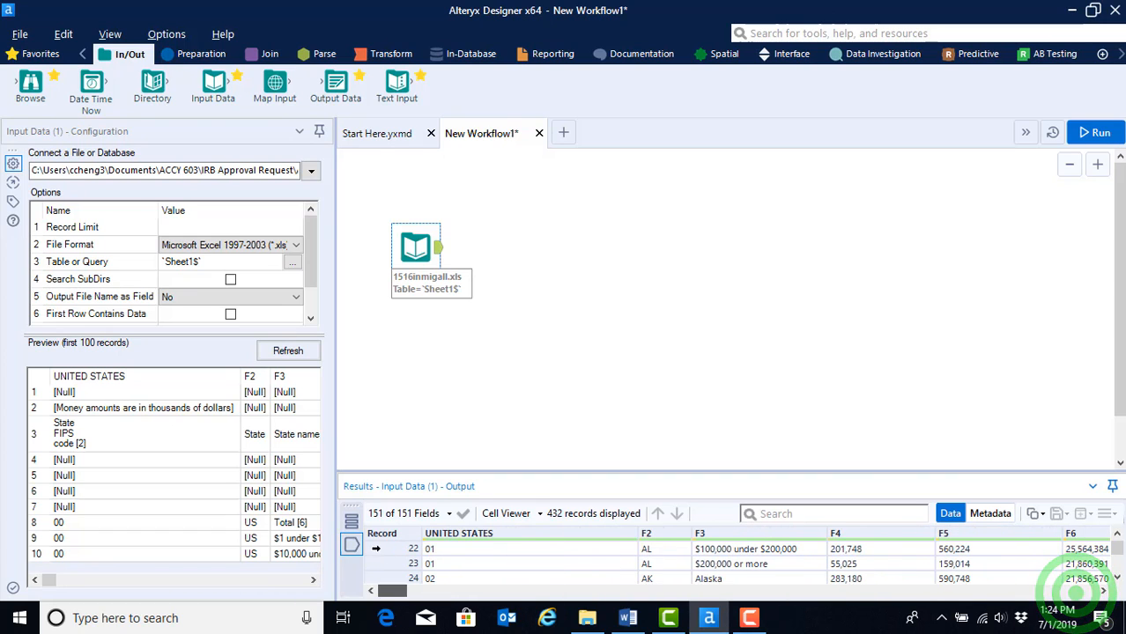
drag(1115, 557, 1115, 539)
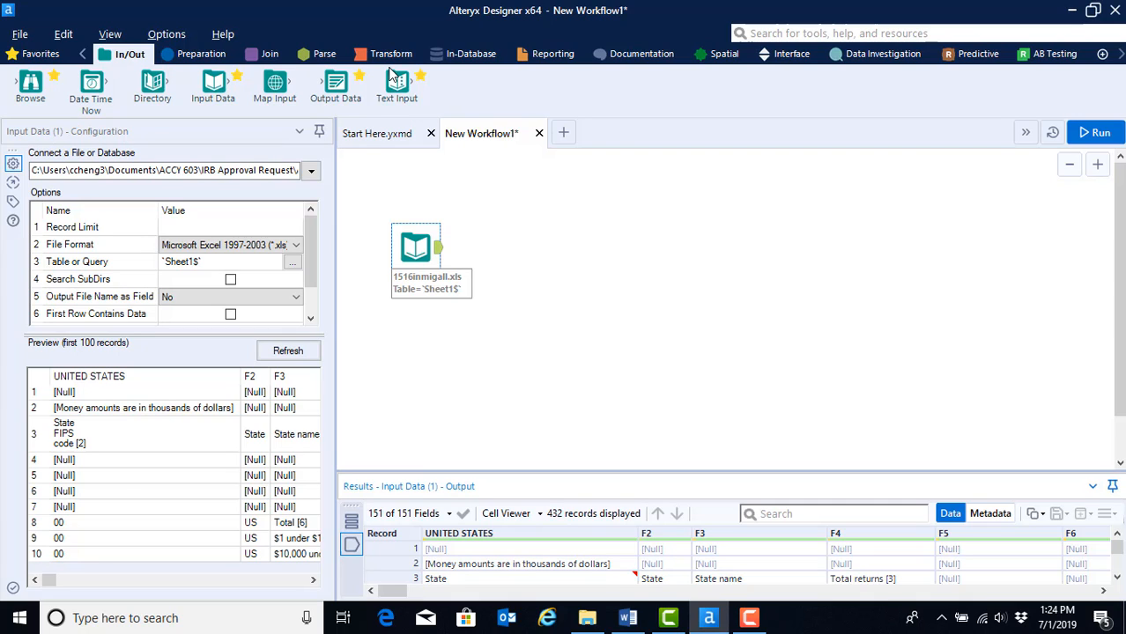
Add a Data Cleansing tool after the input to replace nulls and trim leading and trailing whitespace in all fields.
click(193, 57)
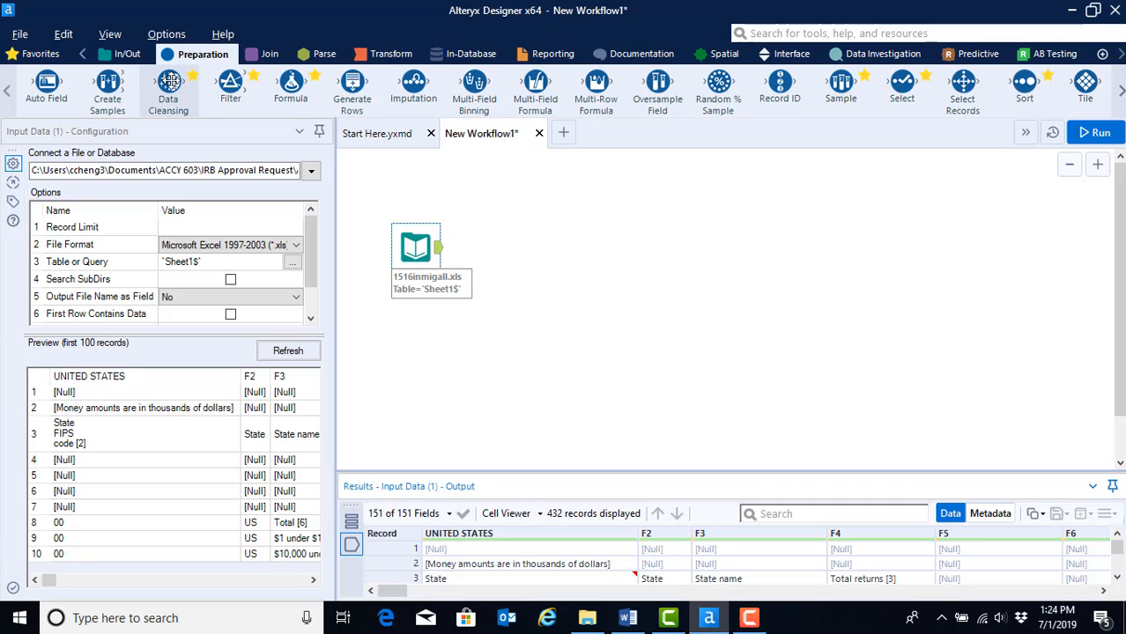
drag(168, 81, 505, 248)
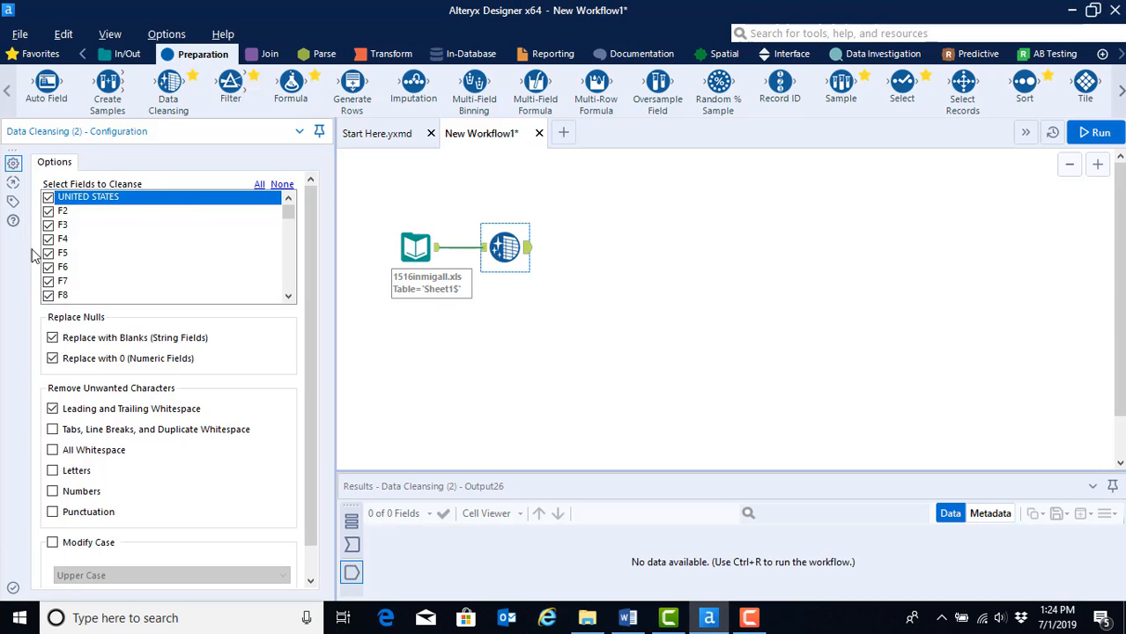
mouse_move(288, 214)
mouse_down()
mouse_move(291, 288)
mouse_move(290, 207)
mouse_up()
Run the workflow and examine the first cleansed records, from the header rows to the US totals.
click(1097, 133)
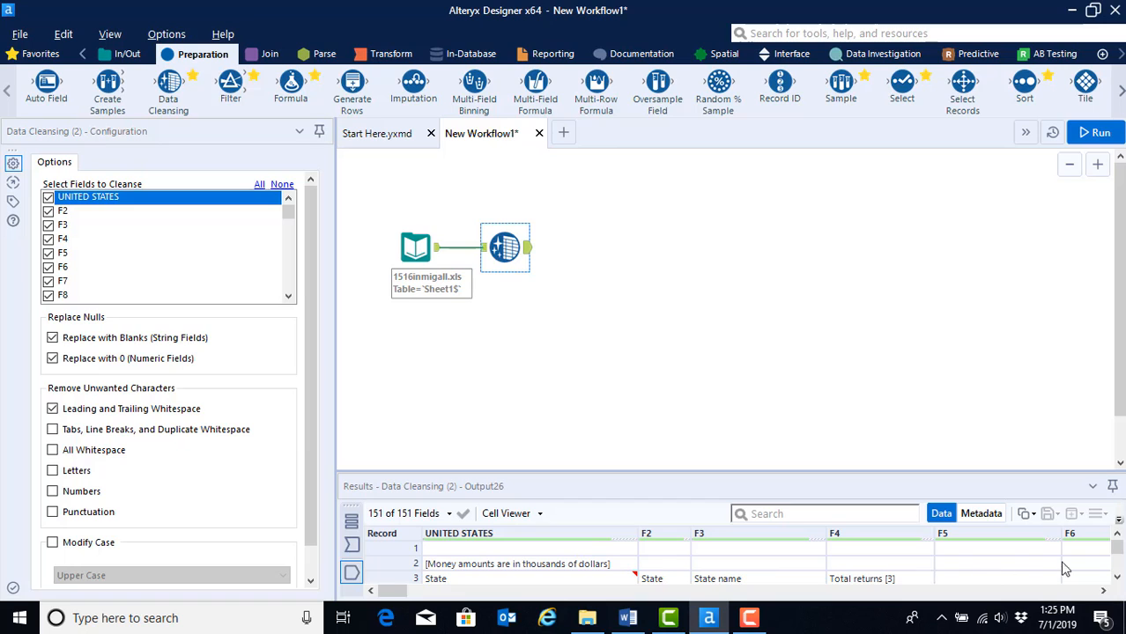
mouse_move(1117, 546)
mouse_down()
mouse_move(1117, 557)
mouse_move(1117, 542)
mouse_up()
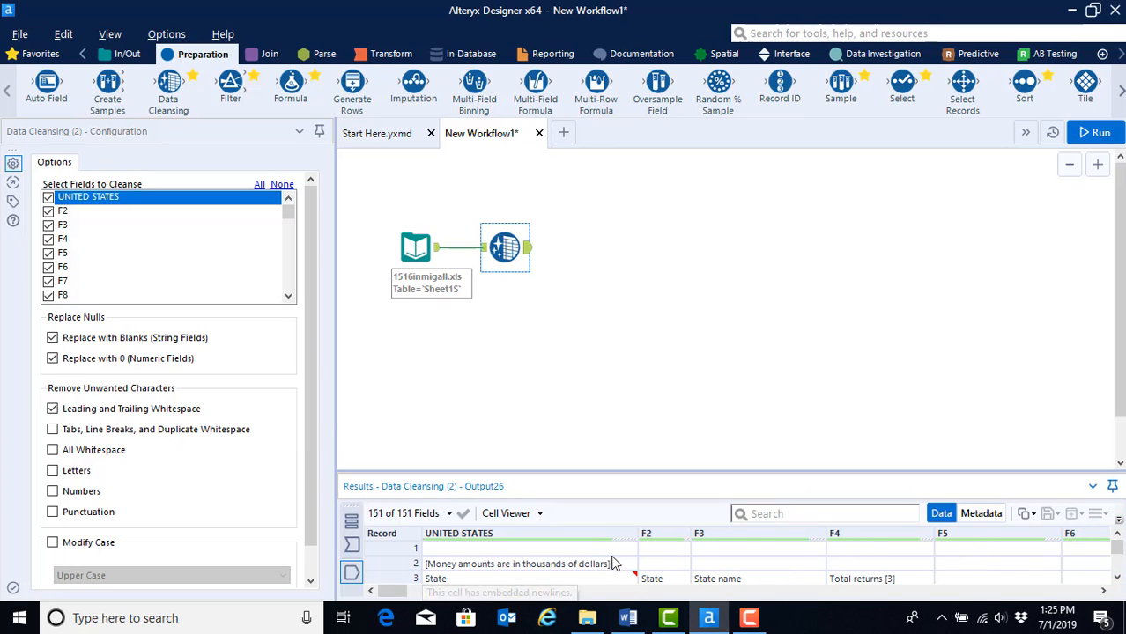
mouse_move(598, 545)
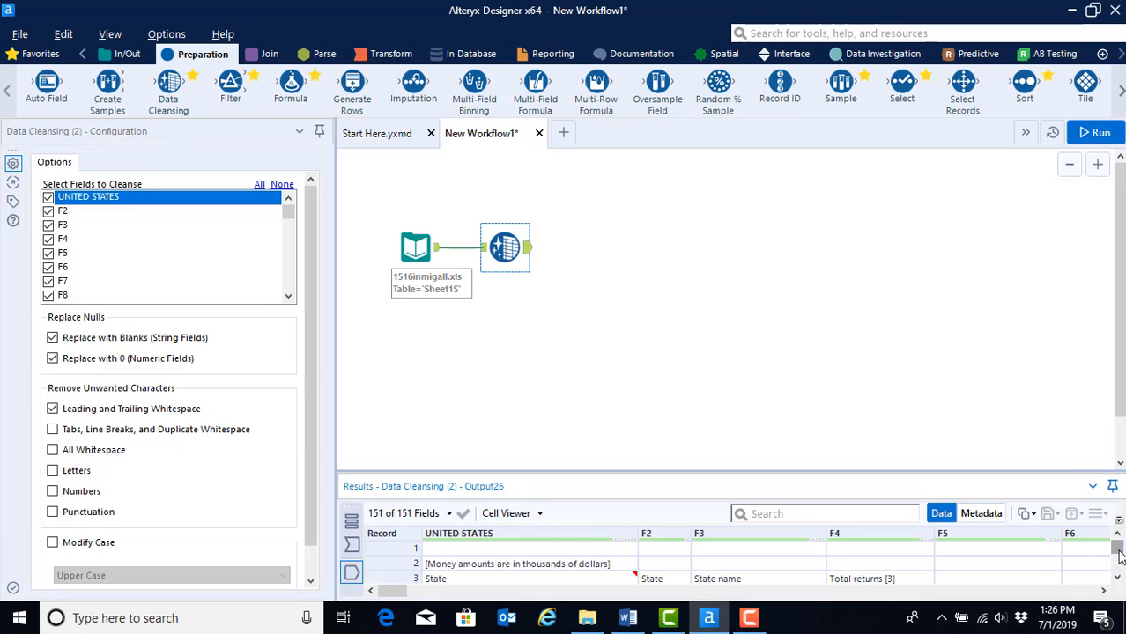
click(1117, 578)
click(1118, 578)
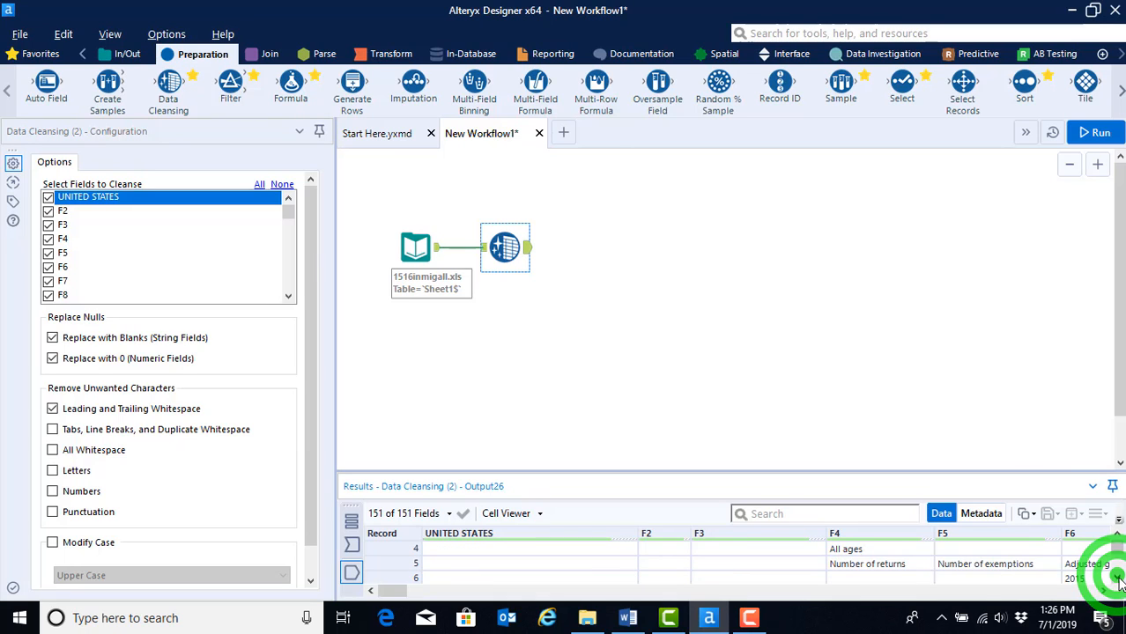
click(1117, 578)
click(1116, 579)
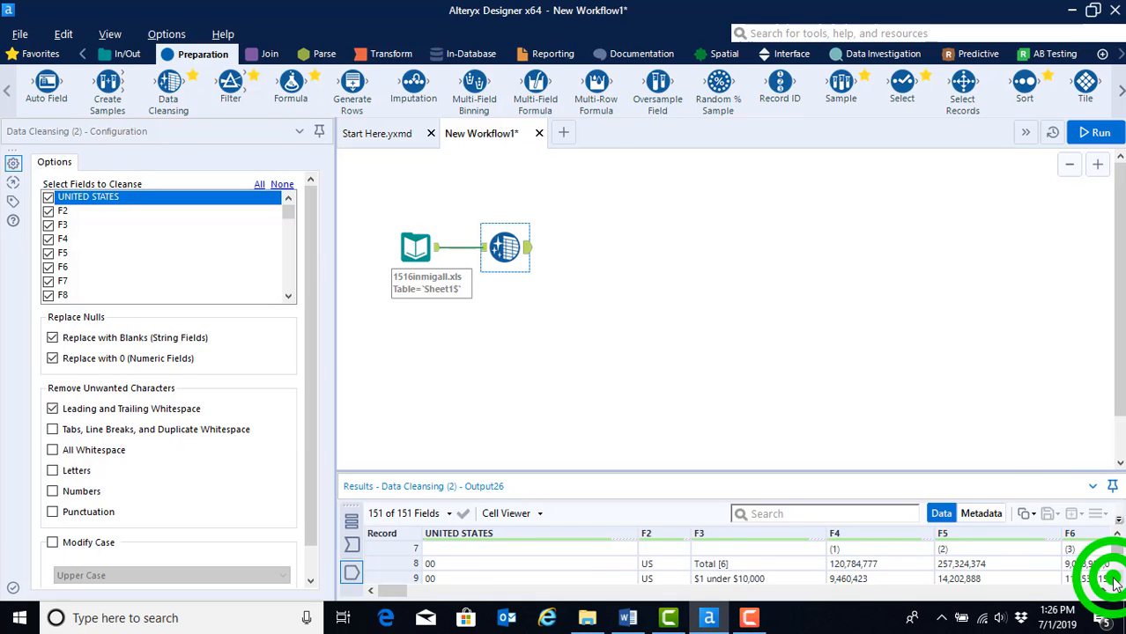
click(1116, 579)
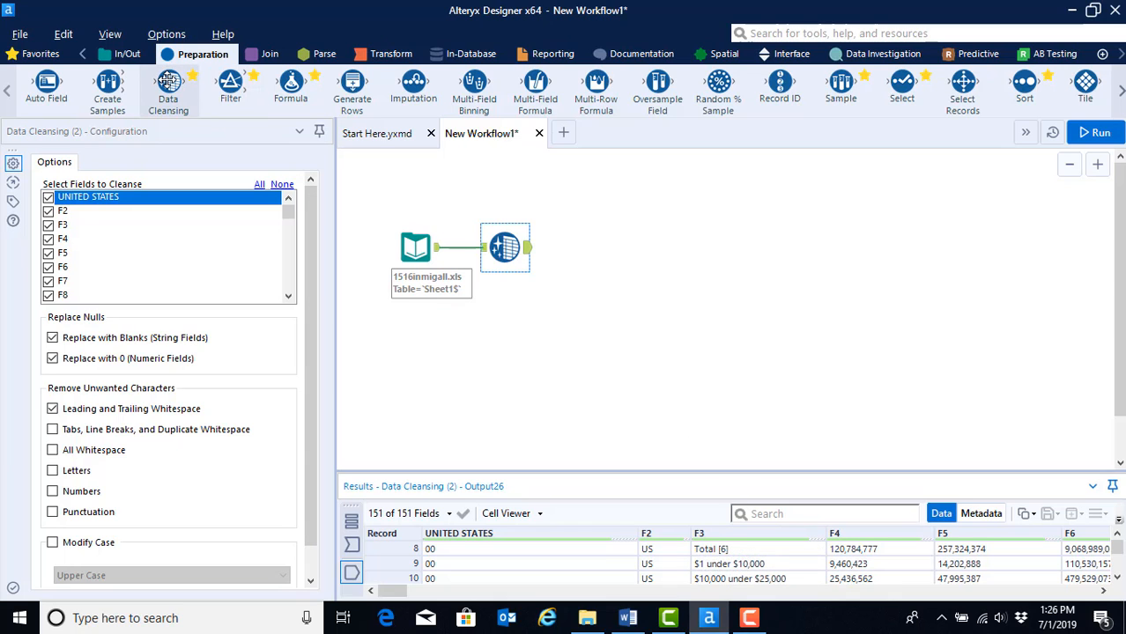
Add a second Data Cleansing tool after the first, set it to remove only punctuation, and run the workflow.
click(167, 81)
drag(168, 80, 583, 249)
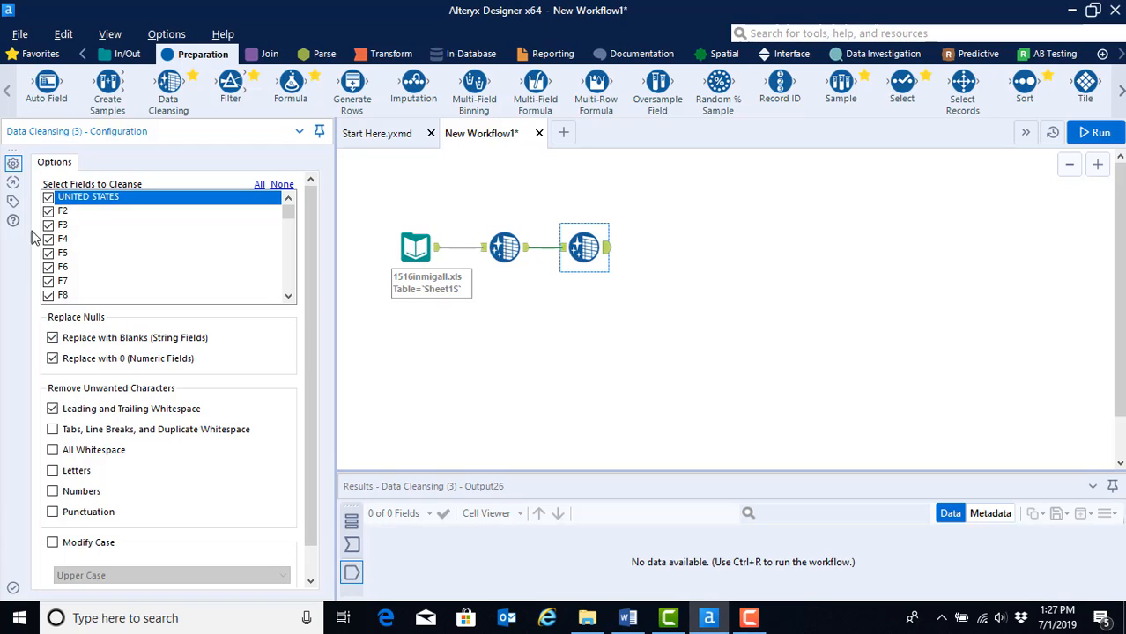
click(52, 342)
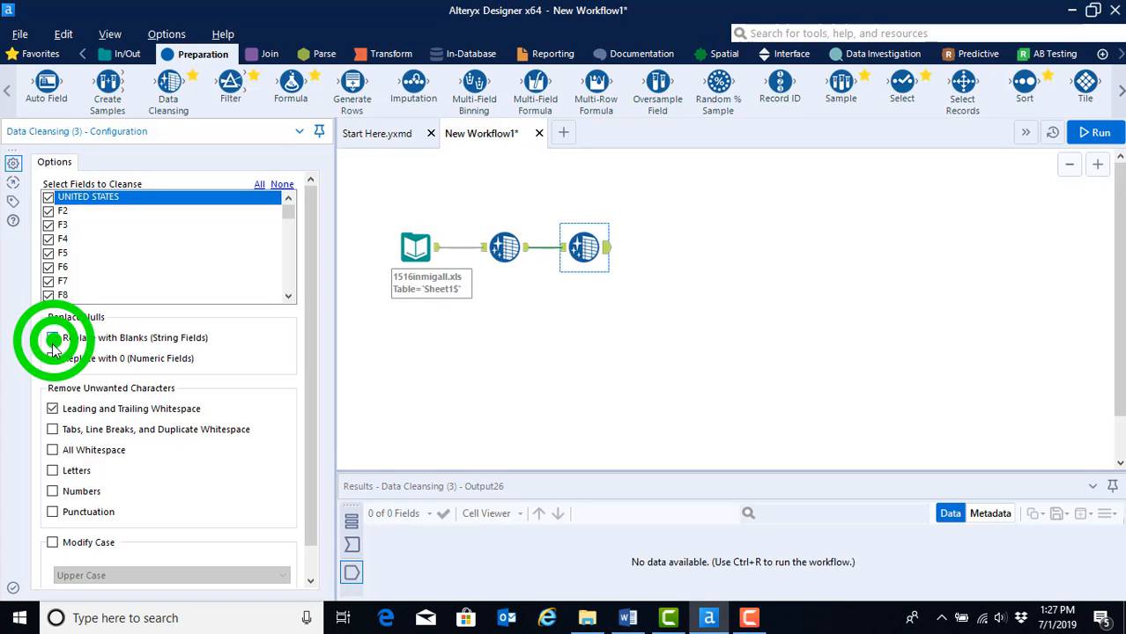
click(53, 408)
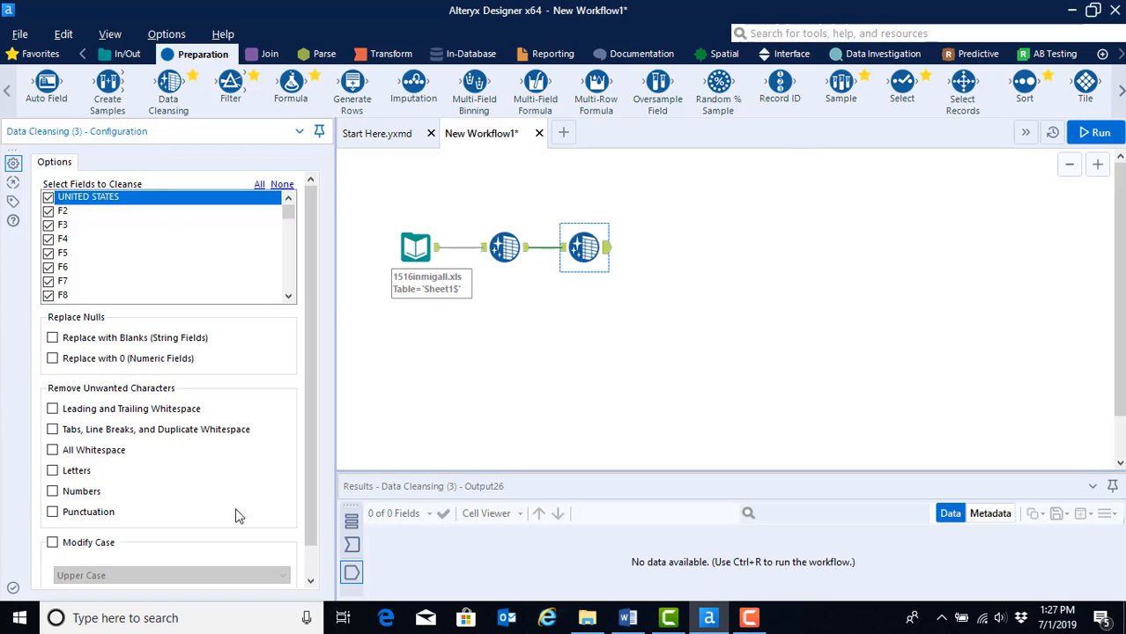
click(53, 513)
click(1098, 134)
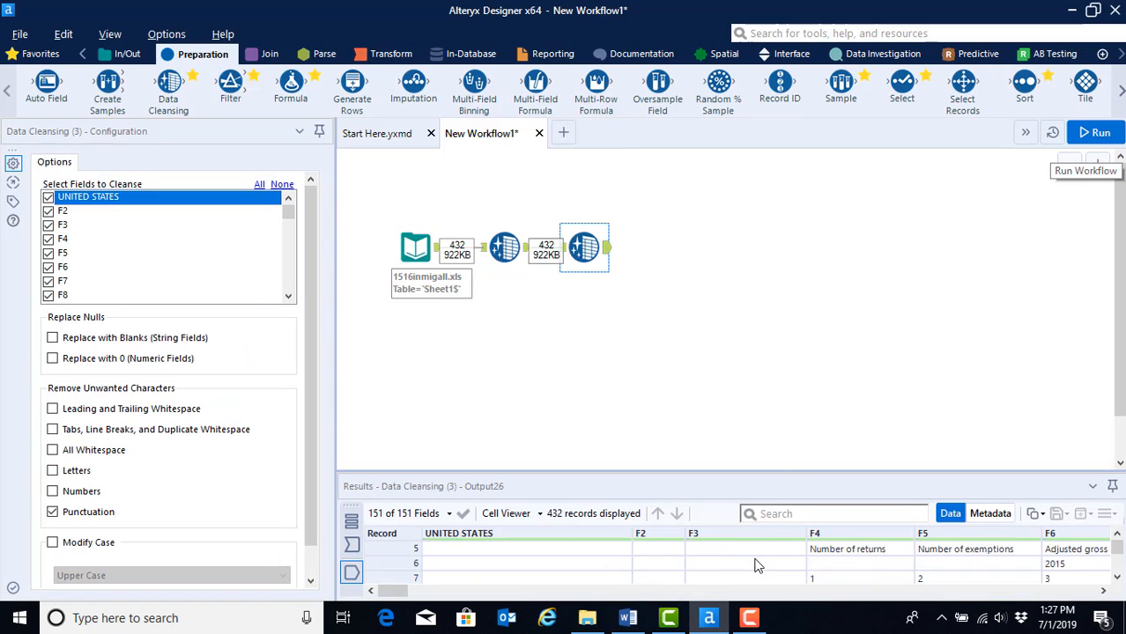
scroll(756, 571, up, 1)
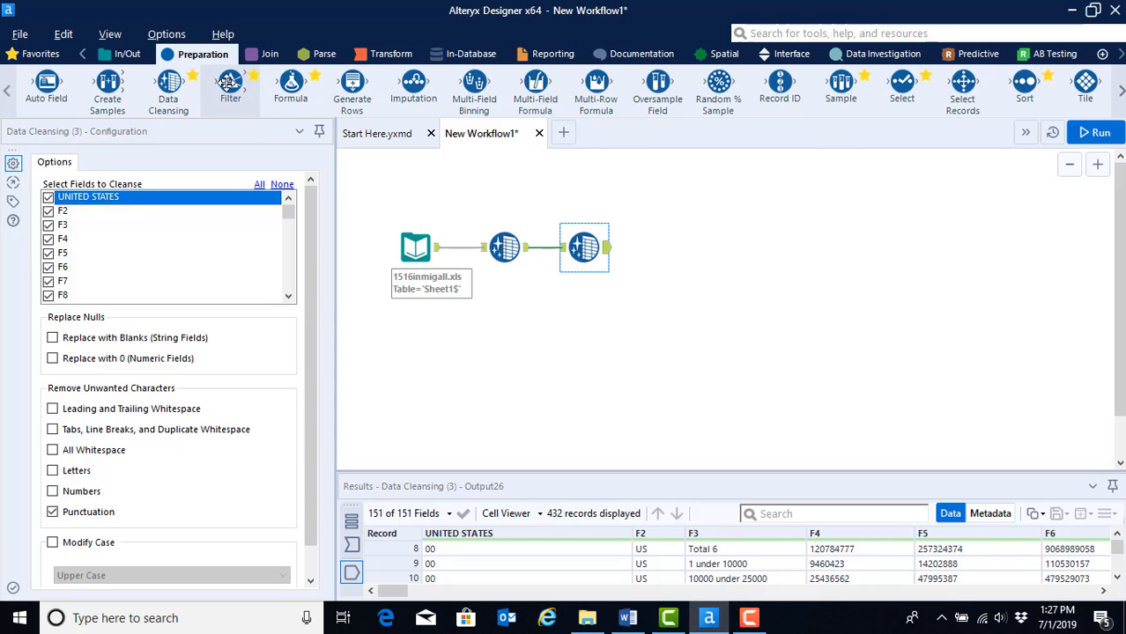
Add a Filter tool after the second Data Cleansing tool with the basic filter UNITED STATES Equals 15.
drag(233, 88, 674, 248)
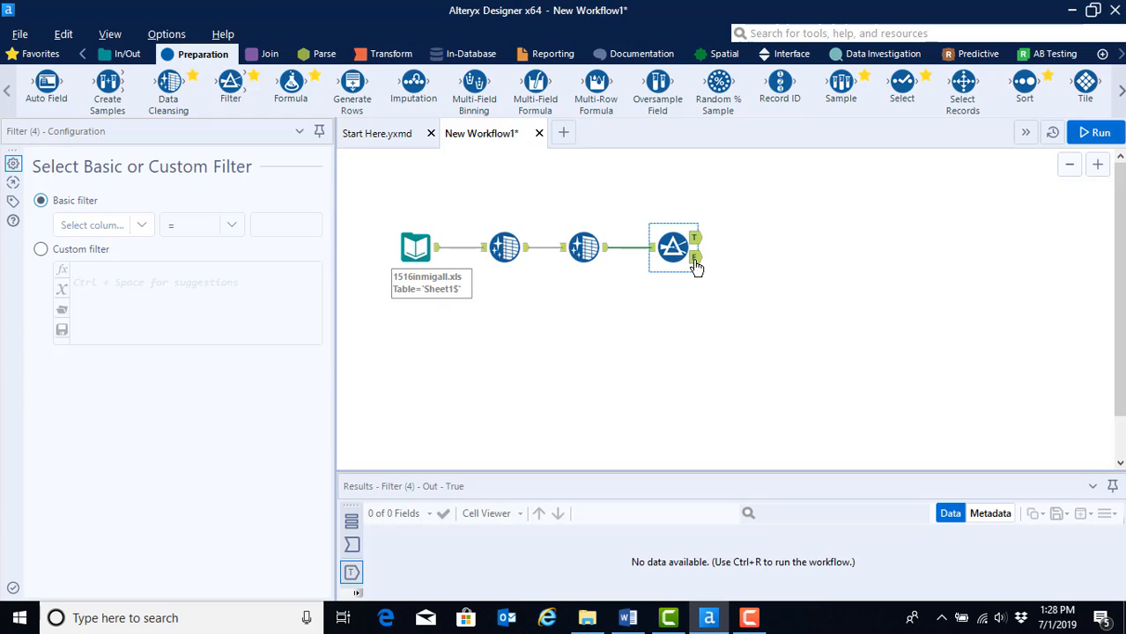
click(141, 227)
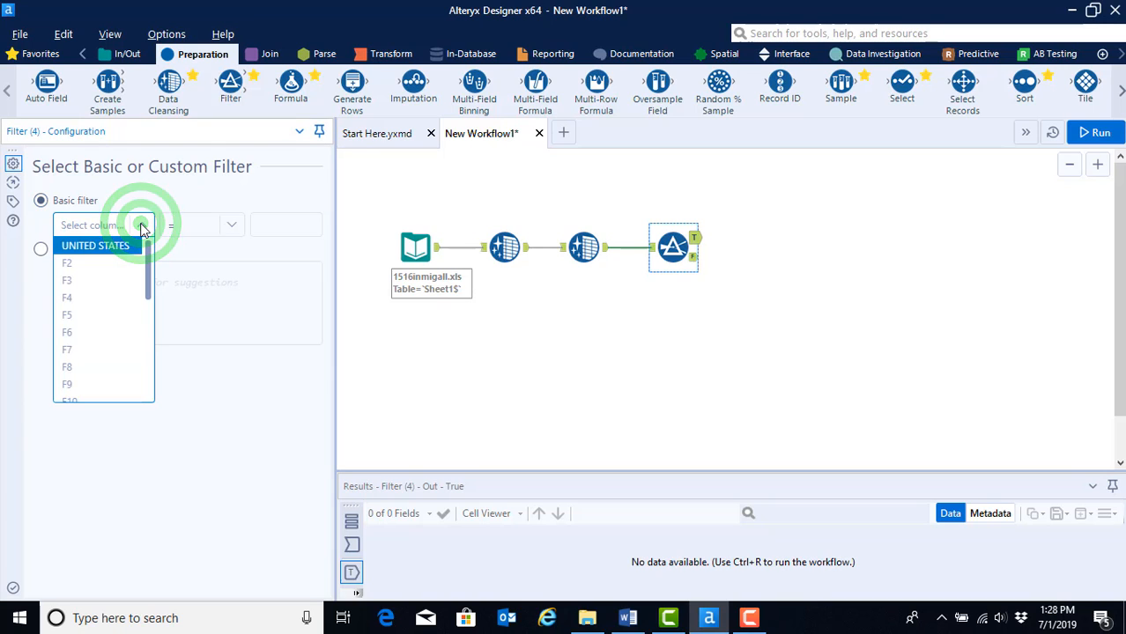
click(117, 247)
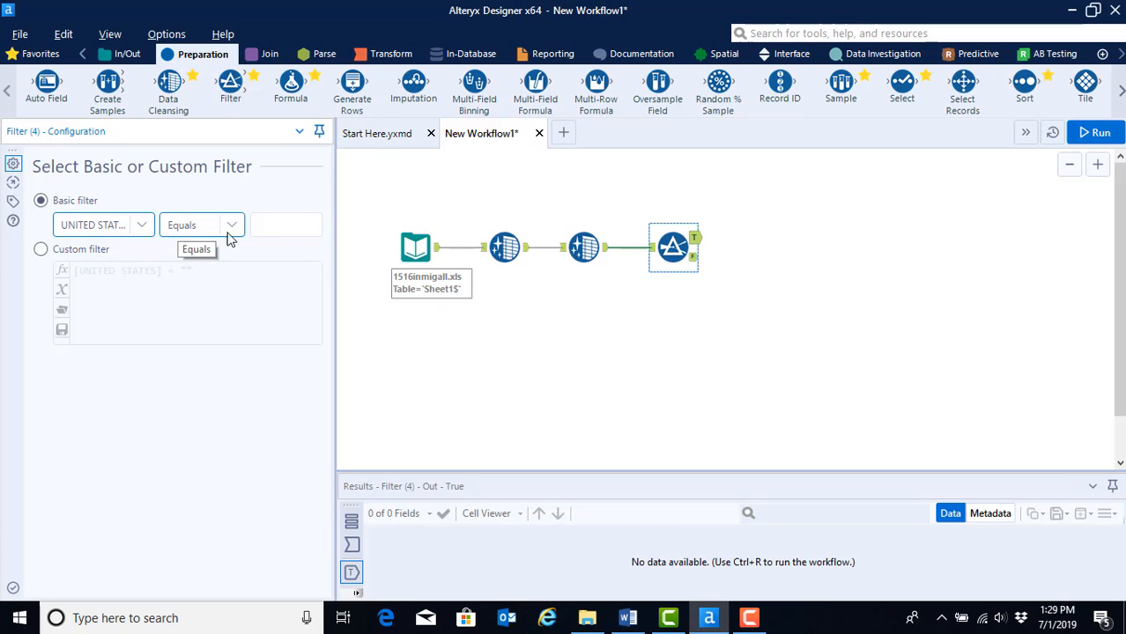
click(269, 230)
text(15)
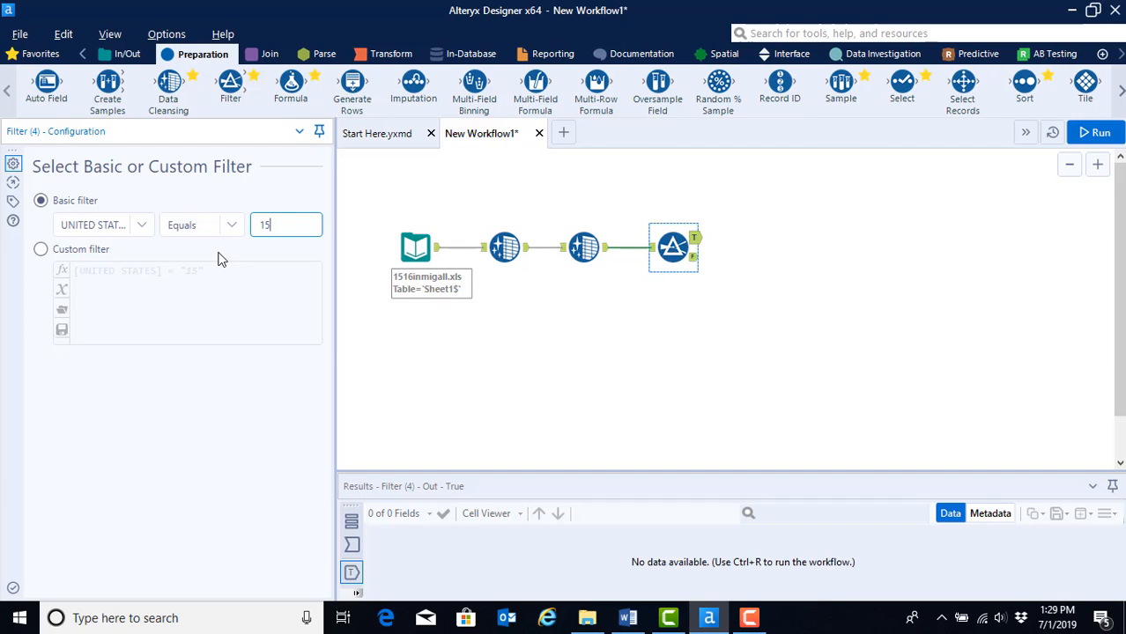
Run the workflow and check the records in the filter's True output.
click(1095, 132)
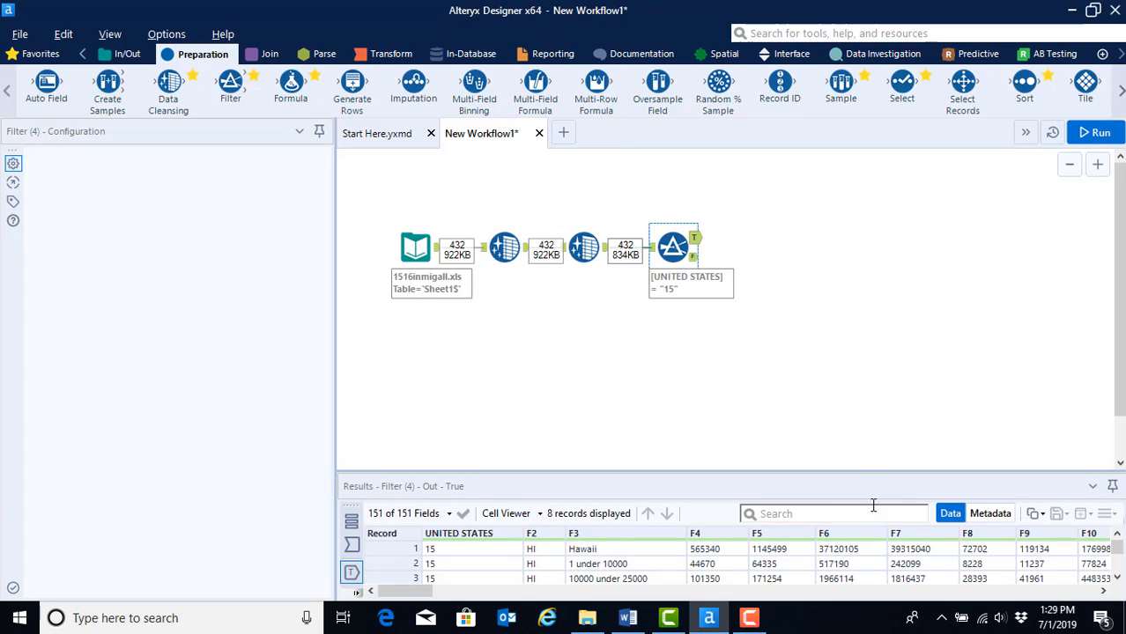
click(696, 241)
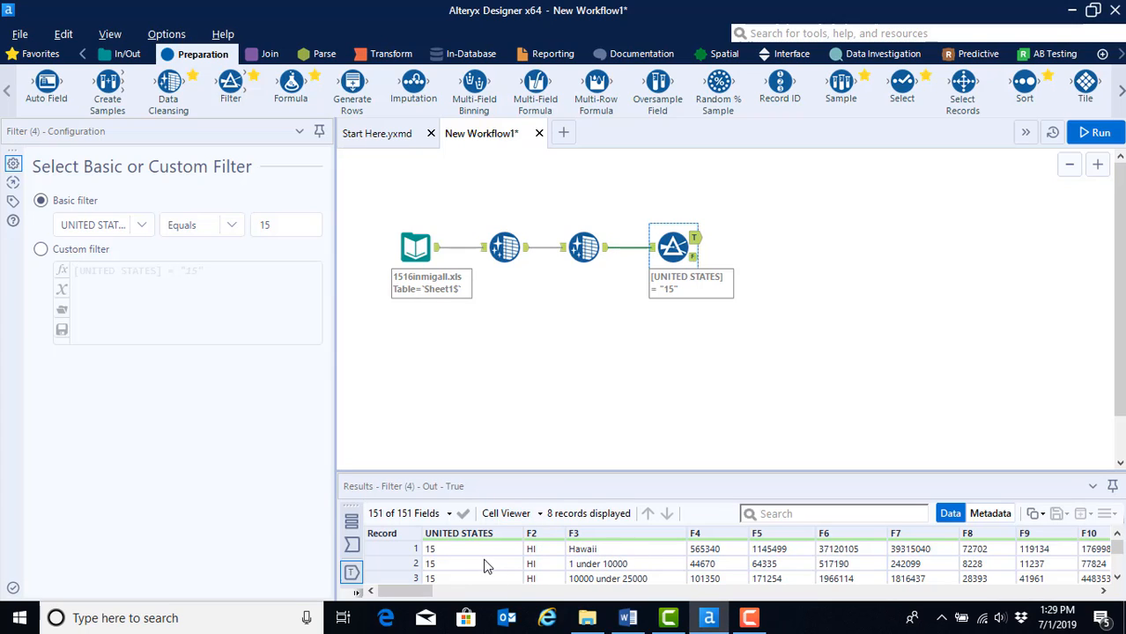
scroll(473, 567, down, 2)
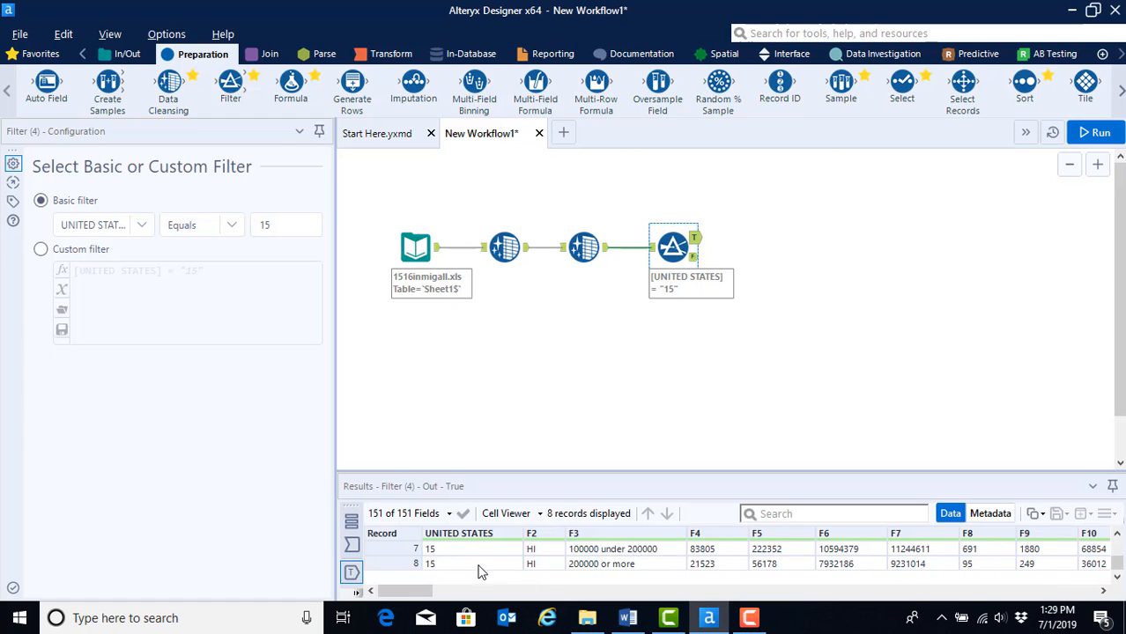
Review the Hawaii total and income-bracket rows in the filter's True output, from first record to last.
scroll(476, 570, up, 2)
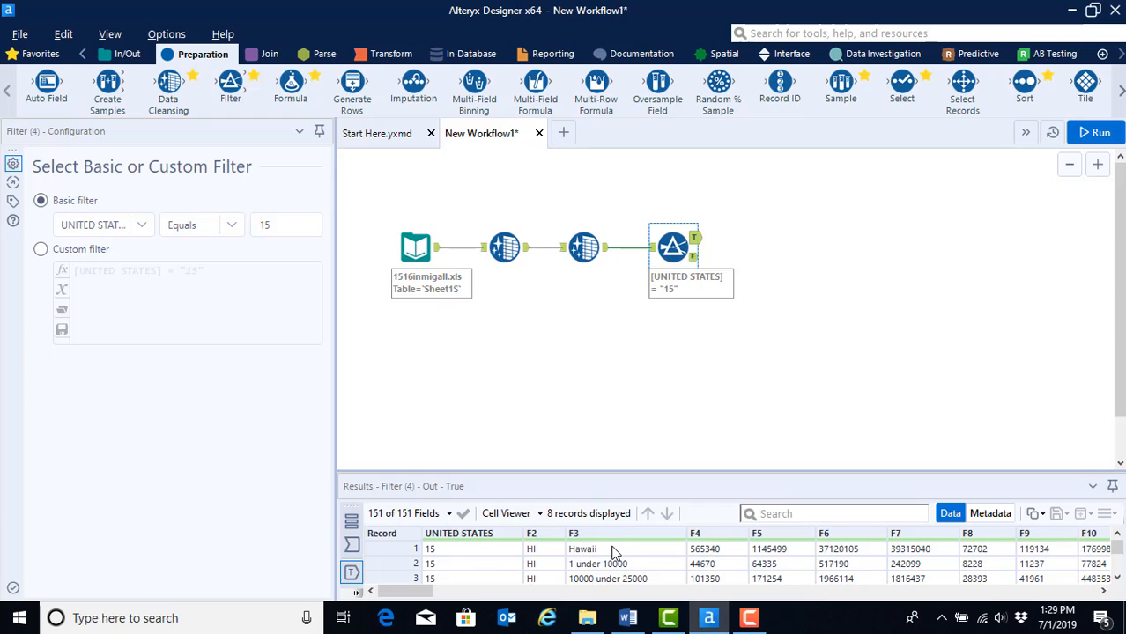
scroll(648, 568, down, 2)
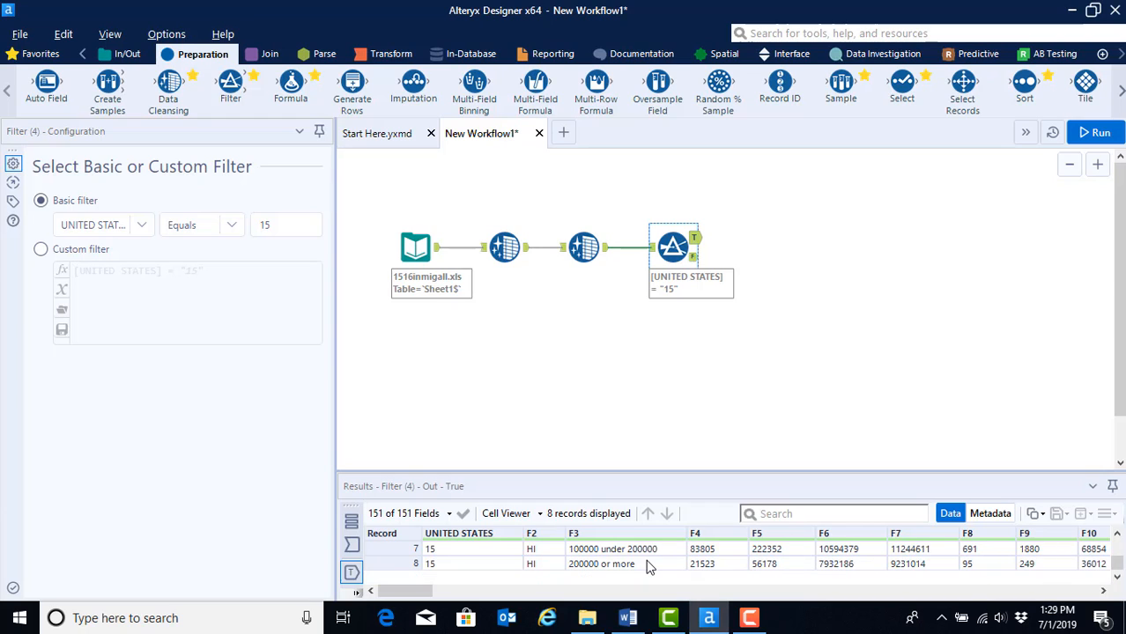
scroll(653, 570, up, 2)
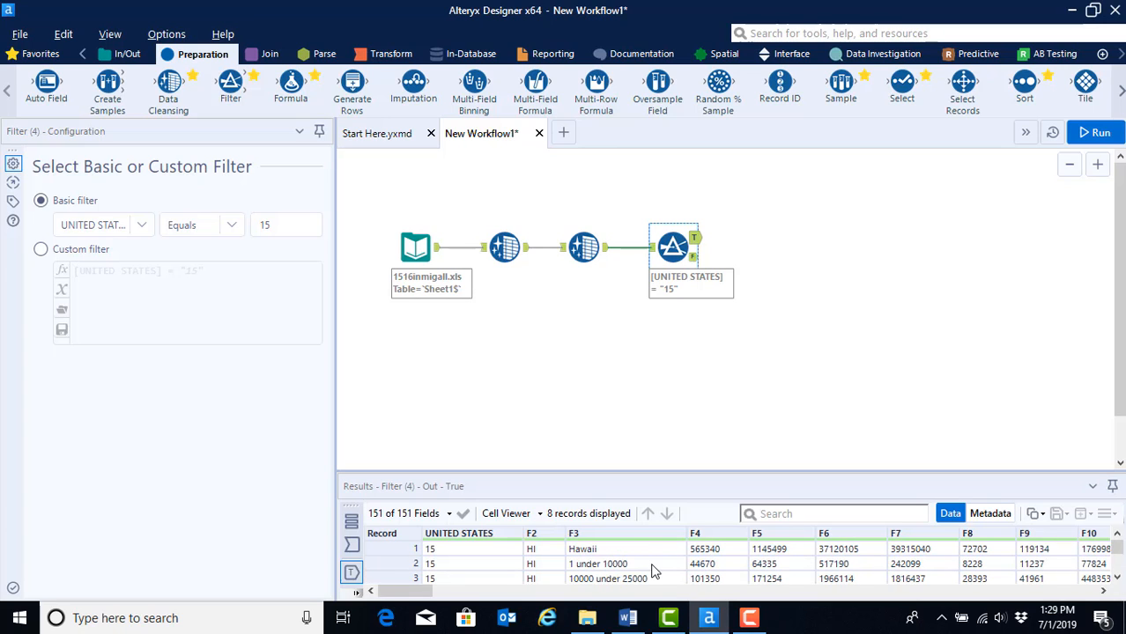
Examine the filter's False output from the header rows through the records around state code 15, and return to the True output.
click(695, 257)
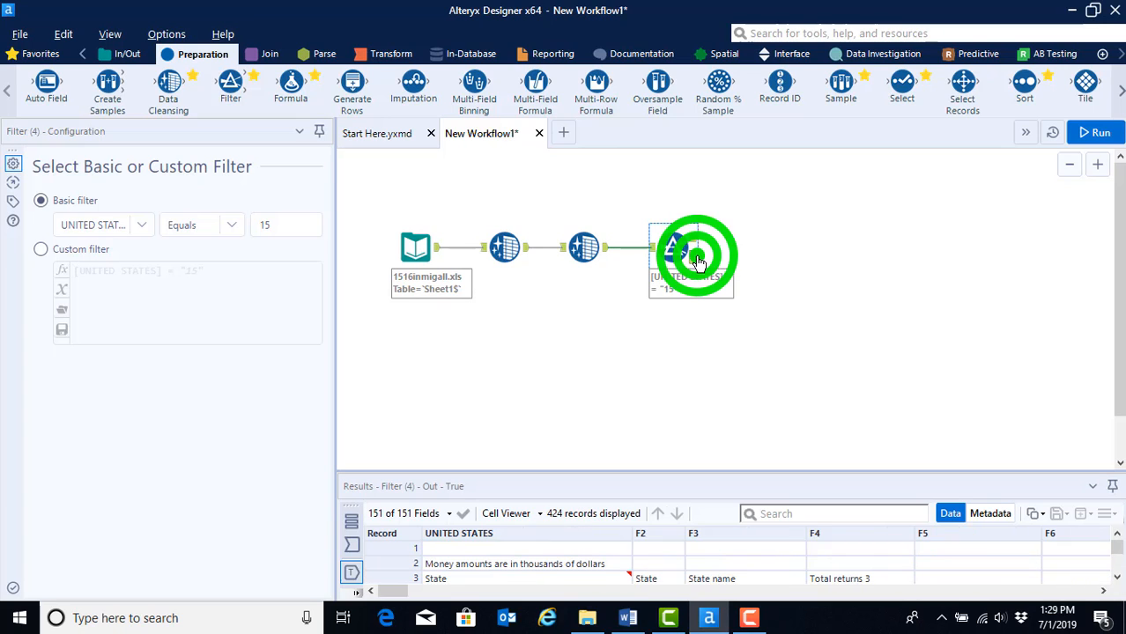
scroll(529, 563, down, 2)
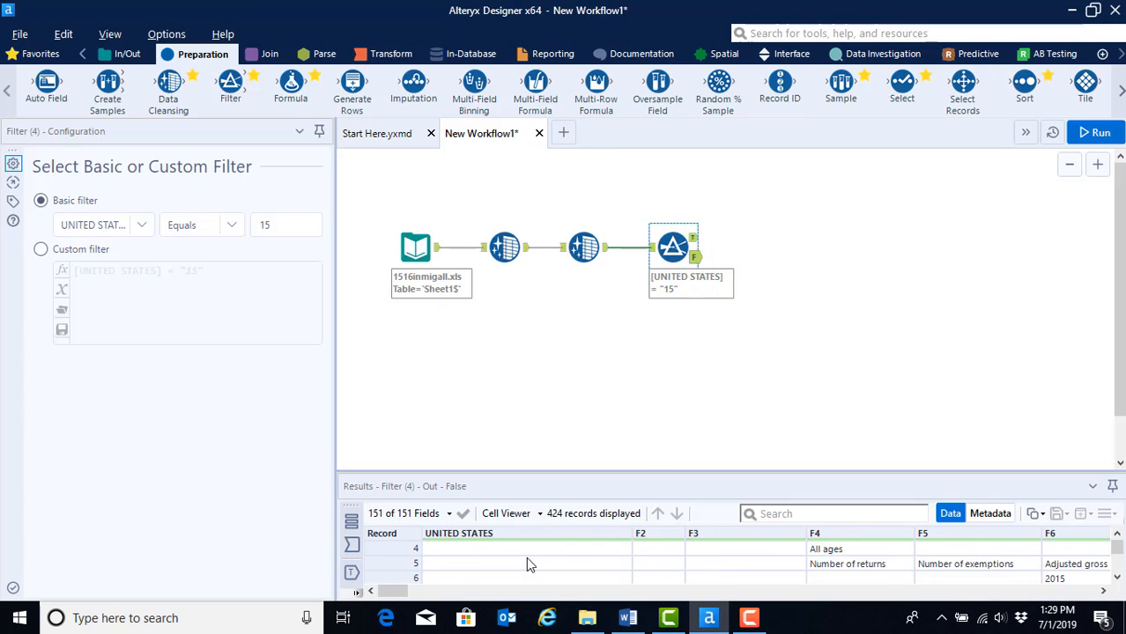
scroll(529, 564, down, 15)
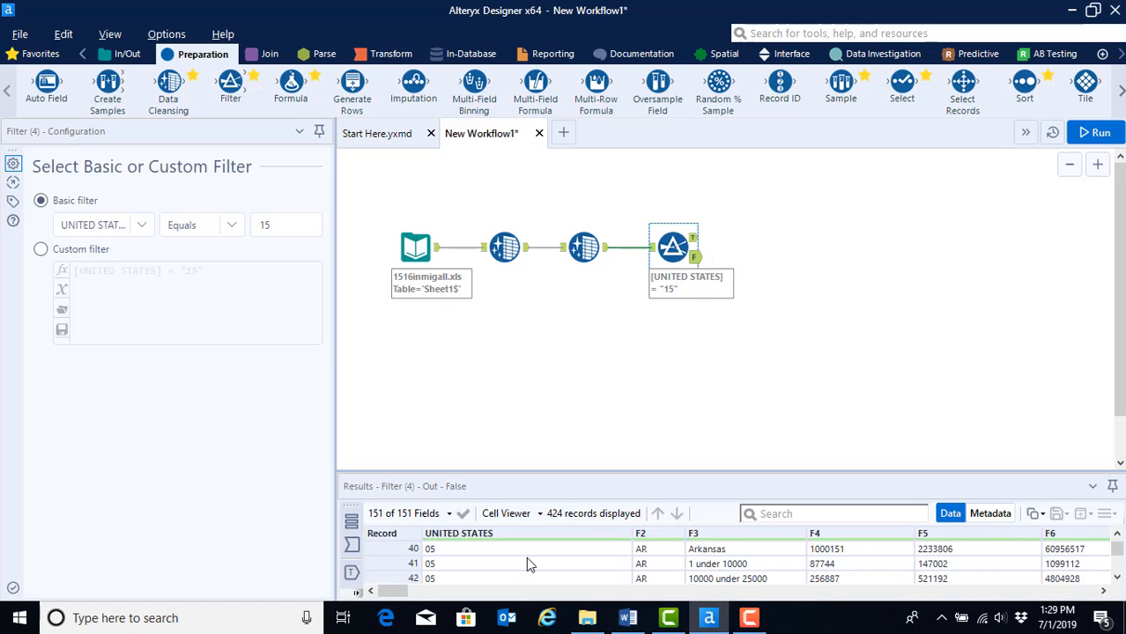
scroll(531, 561, down, 17)
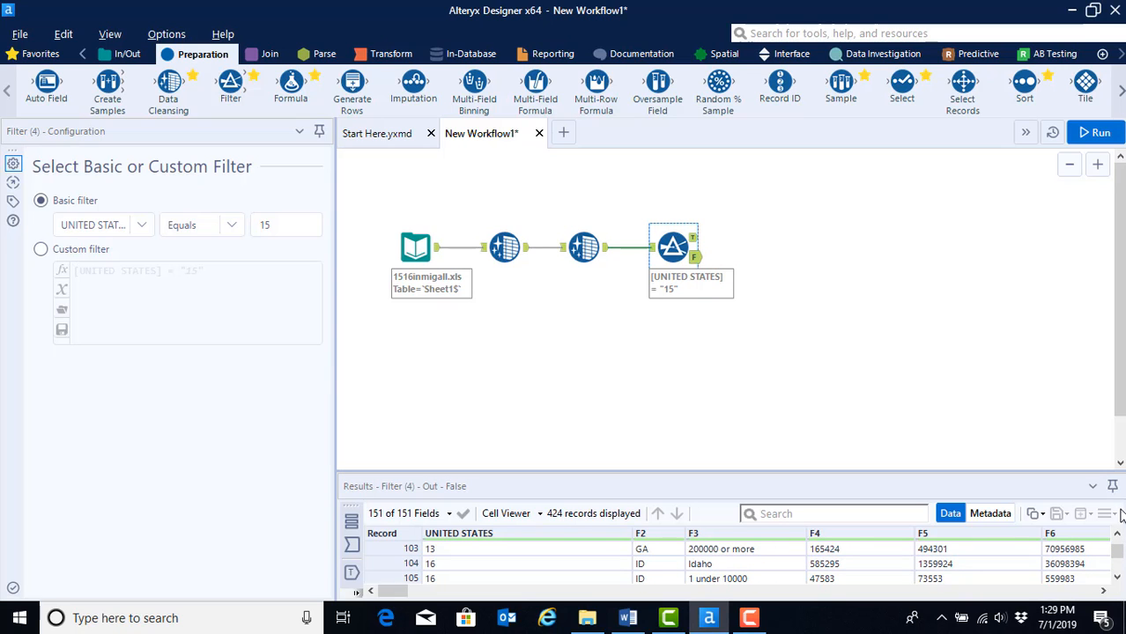
drag(1117, 552, 1114, 539)
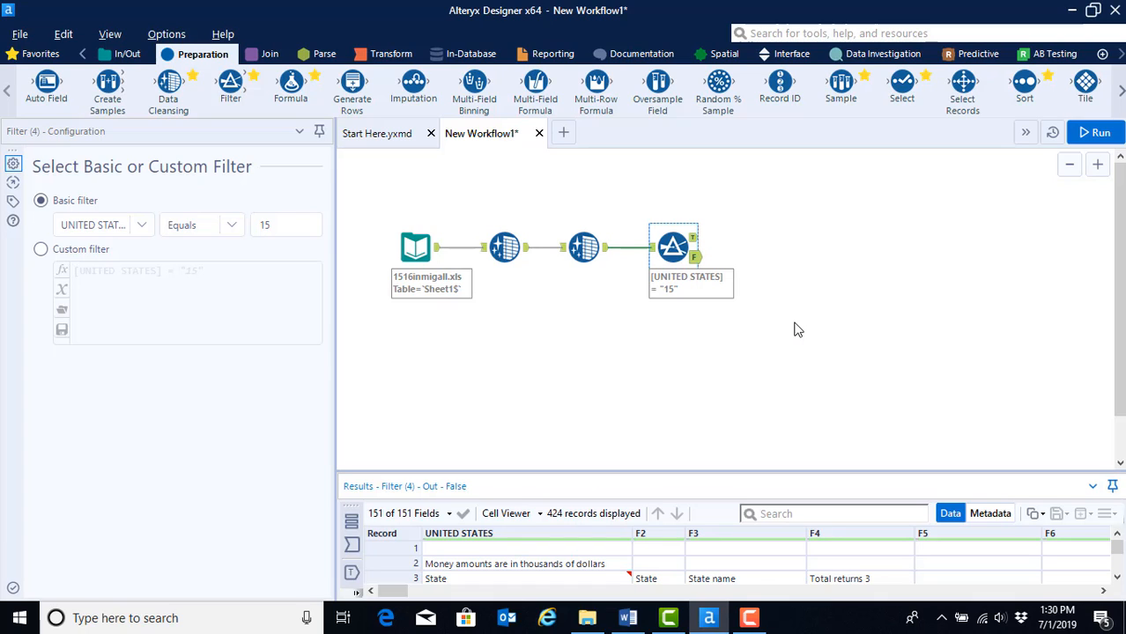
click(694, 238)
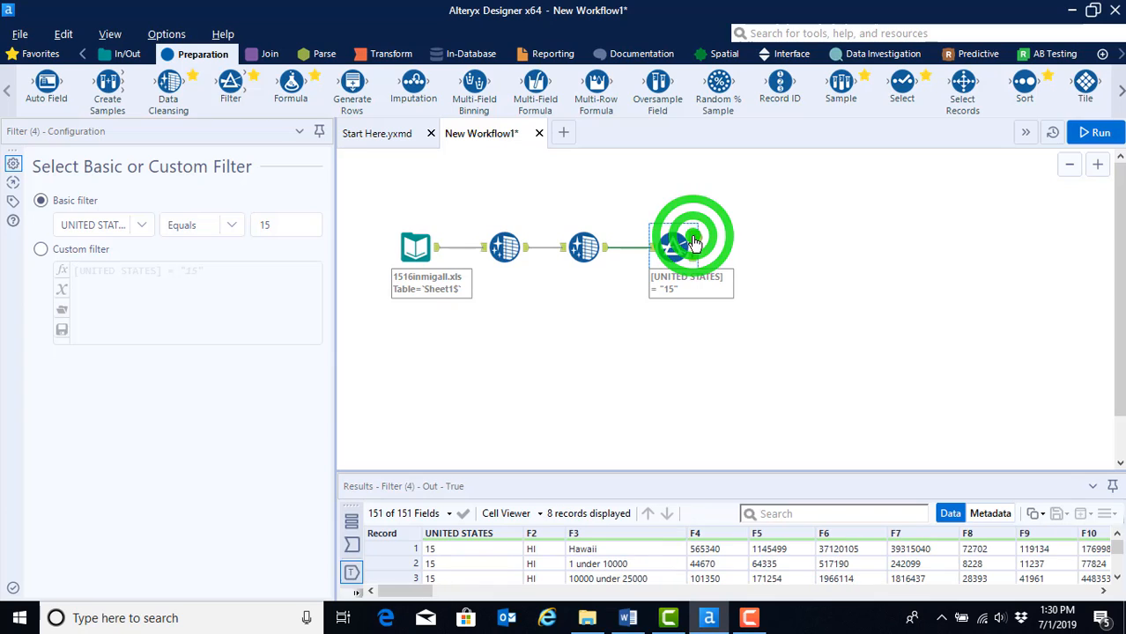